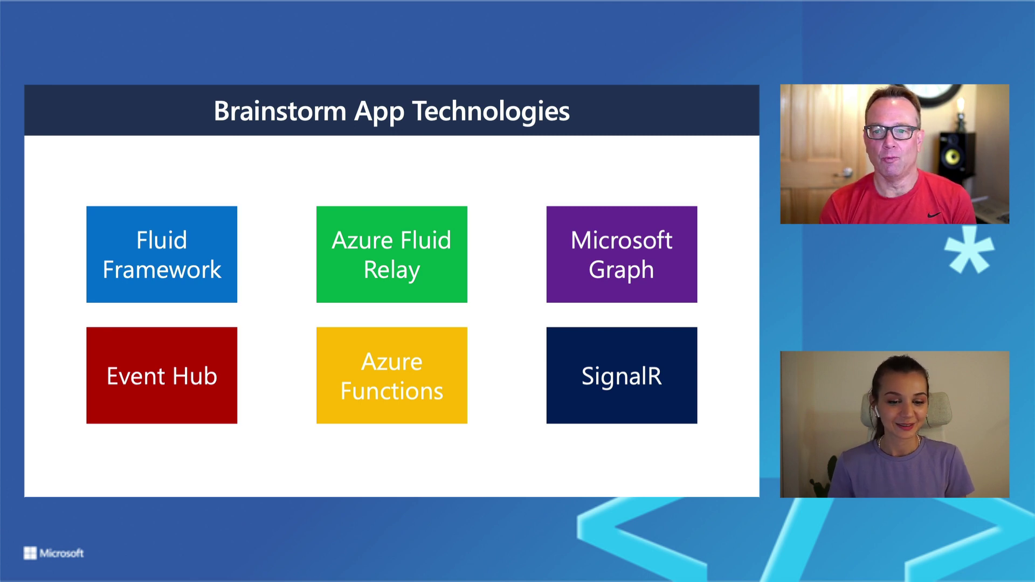
Advance the slides to the demo title slide, ahead of the Let's Brainstorm app
key(Right)
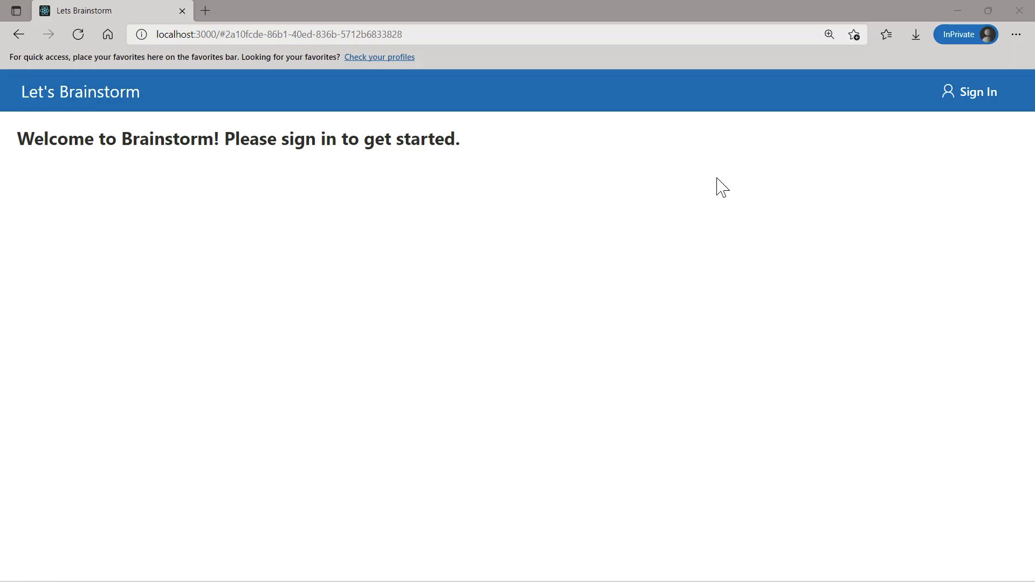
Sign in with the Microsoft work account e-mail and password, choosing to stay signed in
click(953, 103)
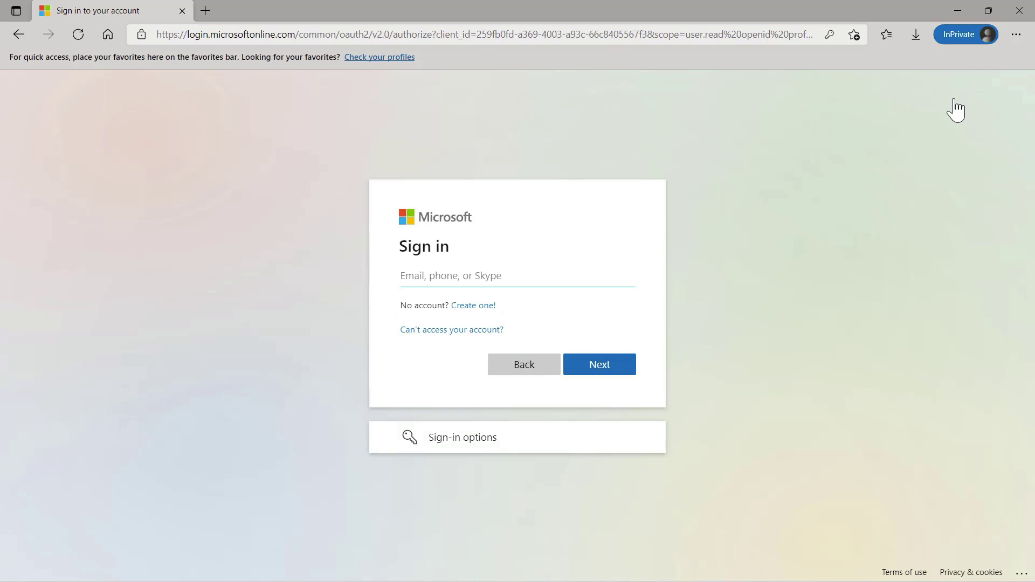
key(Return)
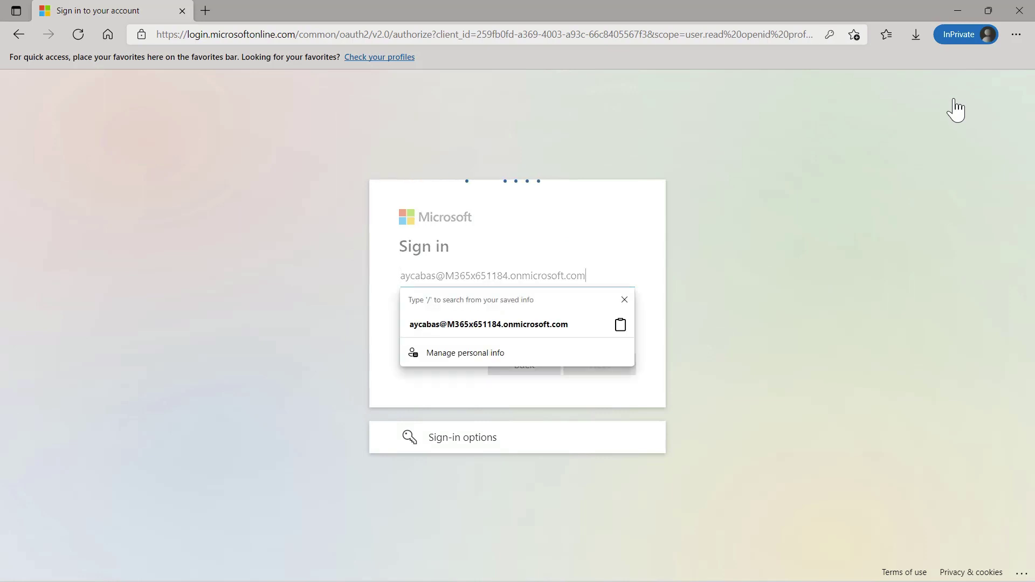
text(•••••••••••)
key(Return)
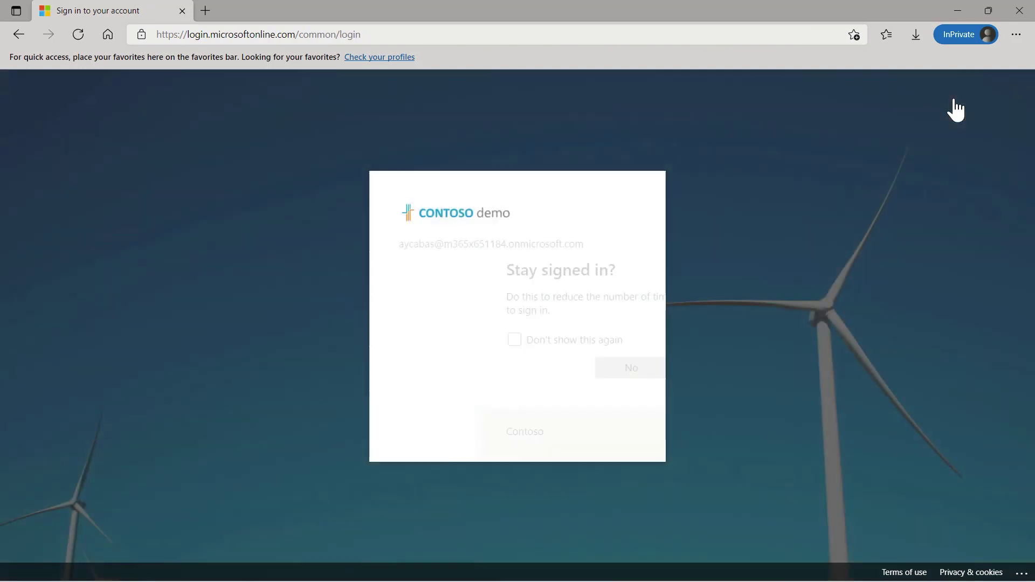
key(Return)
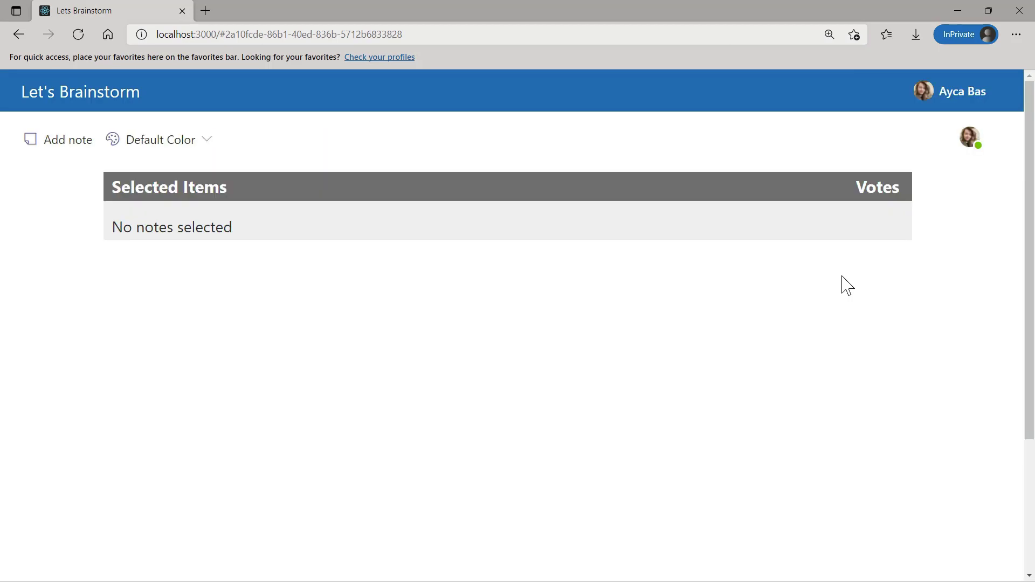
Look over the signed-in profile details and the Default Color note palette, closing both
click(924, 96)
click(969, 135)
click(138, 147)
click(72, 151)
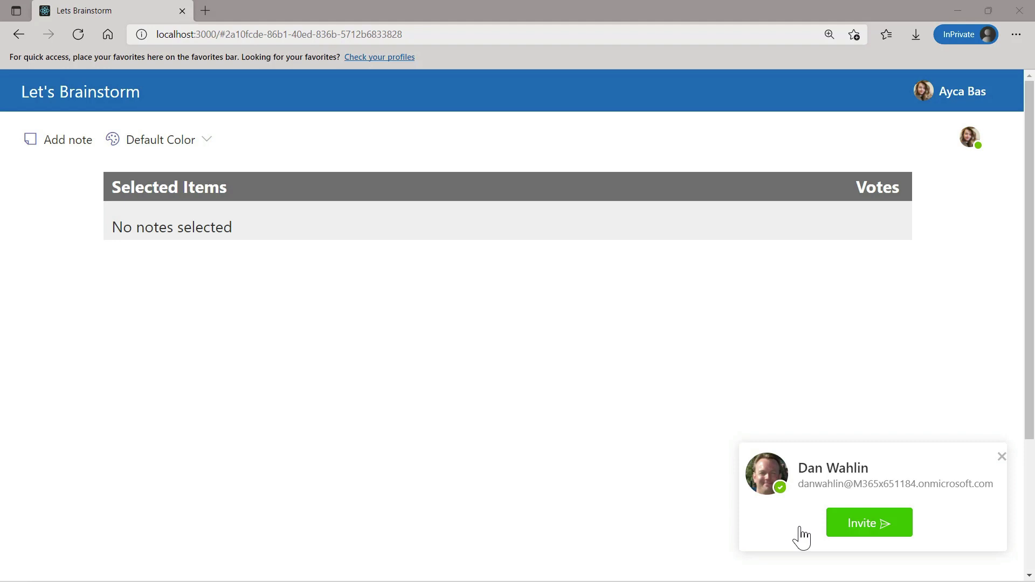
Send the colleague the board invitation and open the Teams chat containing it
click(854, 531)
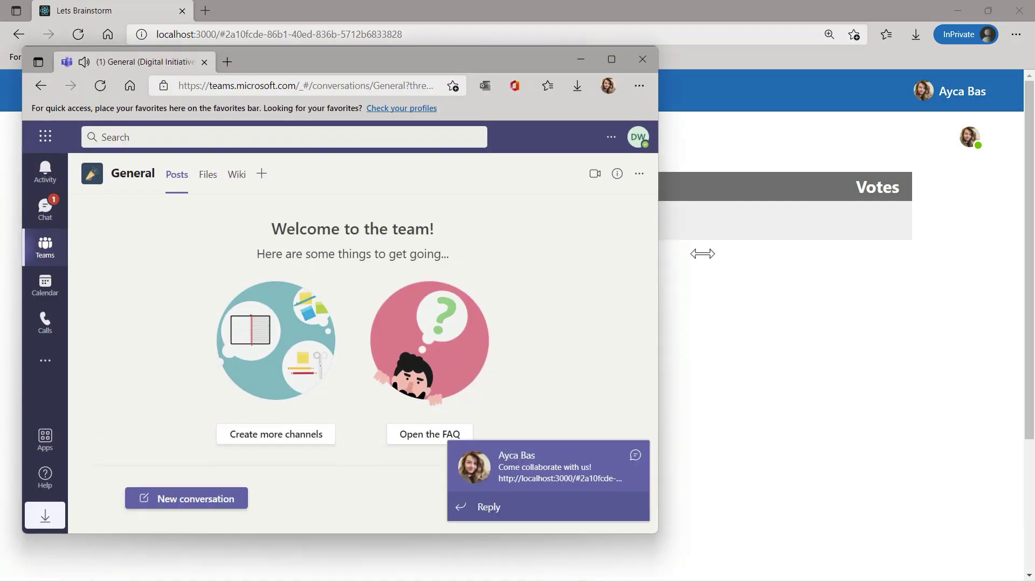
click(638, 138)
click(637, 138)
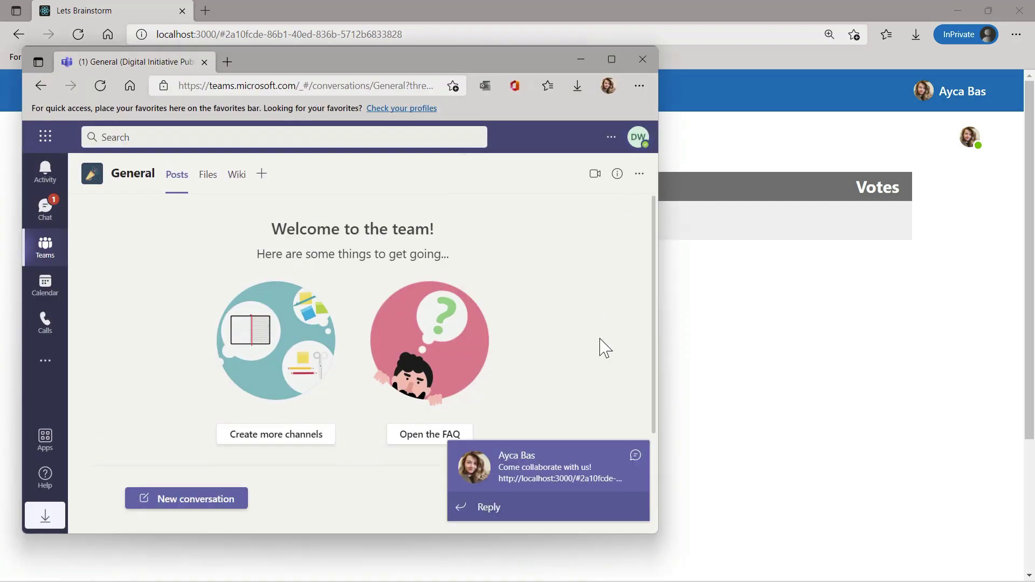
click(577, 487)
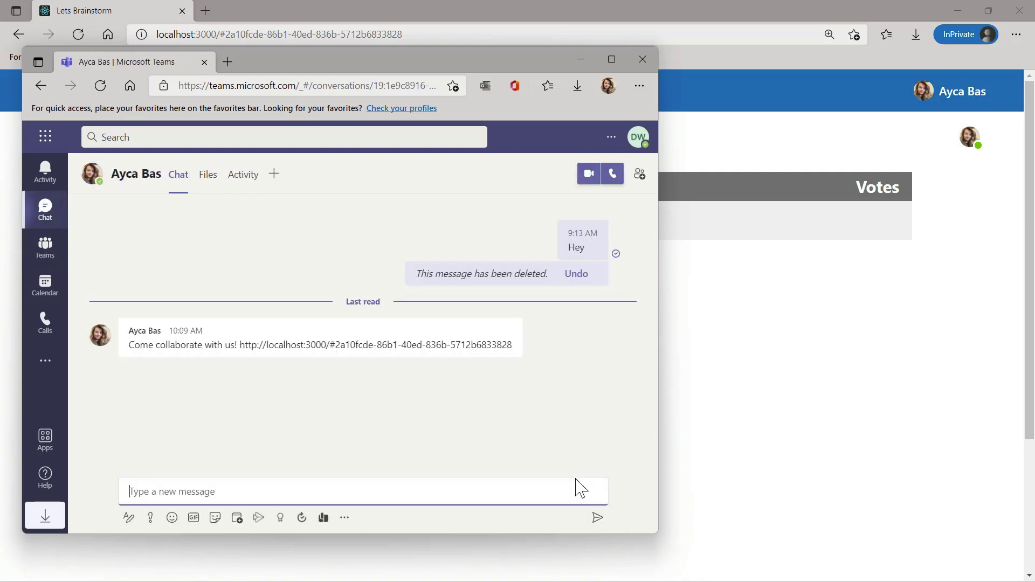
Copy the board's localhost link from the invitation and load it in a new browser tab
drag(240, 345, 517, 345)
key(ctrl+c)
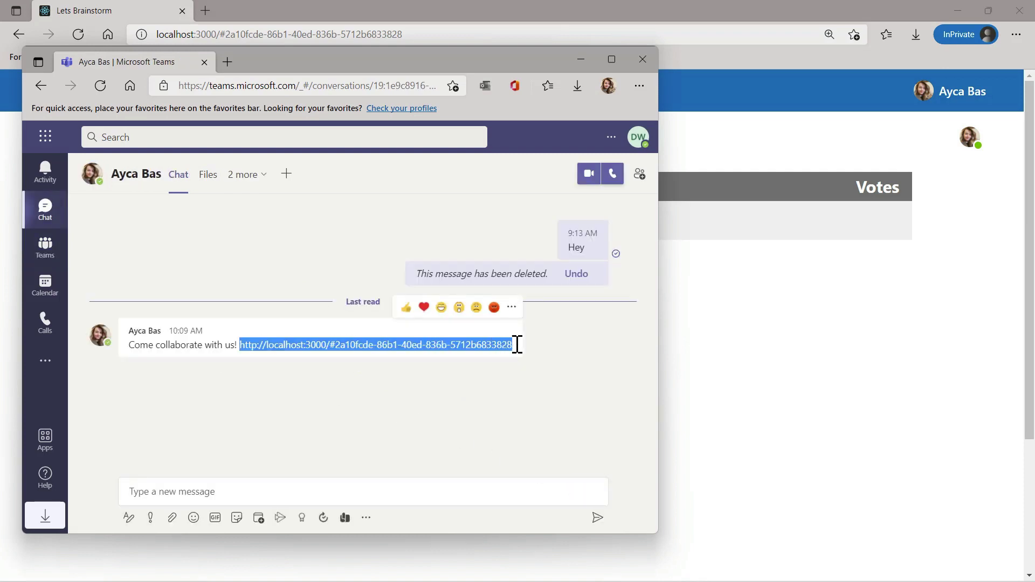
click(226, 61)
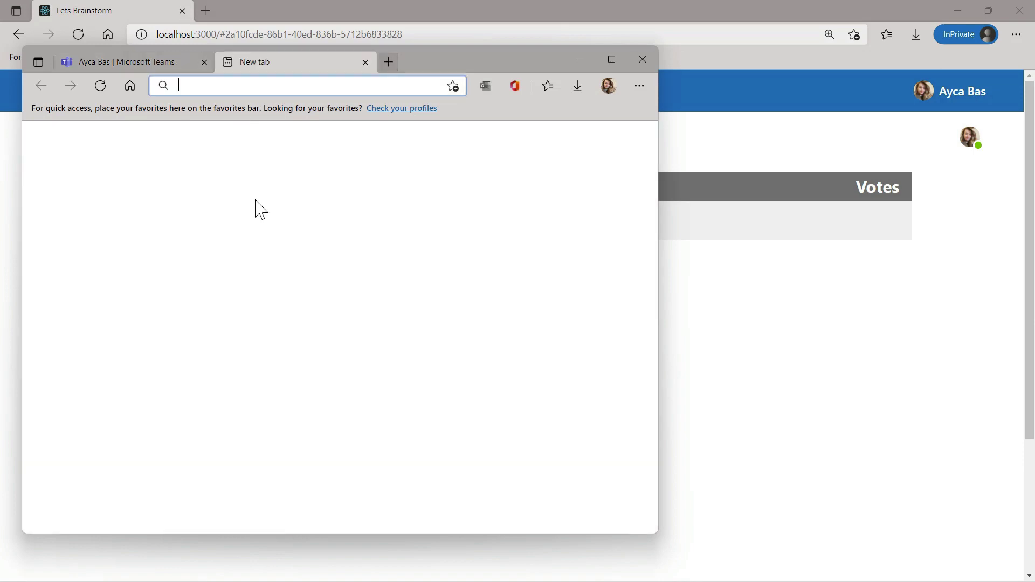
key(ctrl+v)
key(Return)
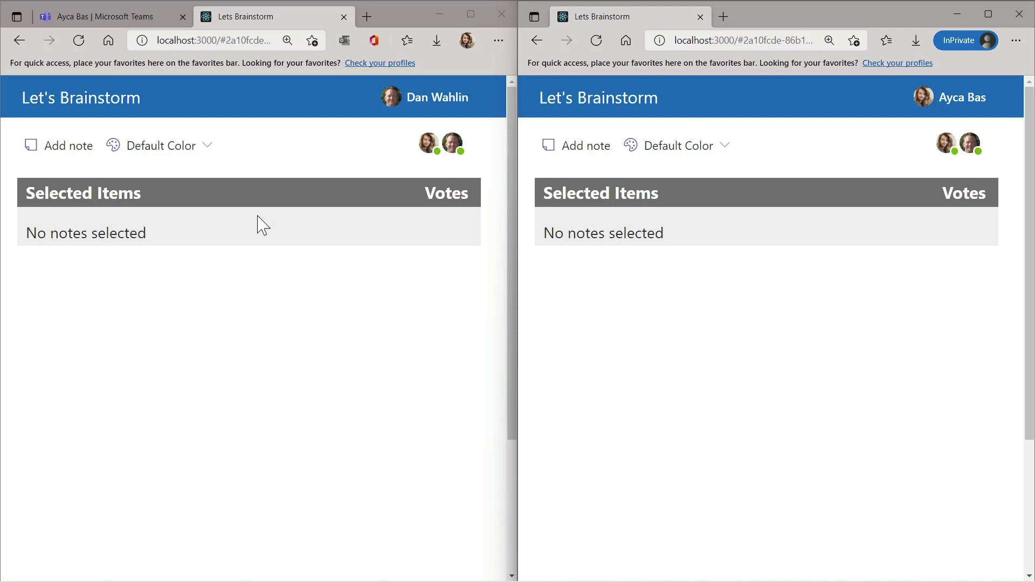
Check both users' profile details and the note colour list across the two windows
click(423, 103)
click(424, 102)
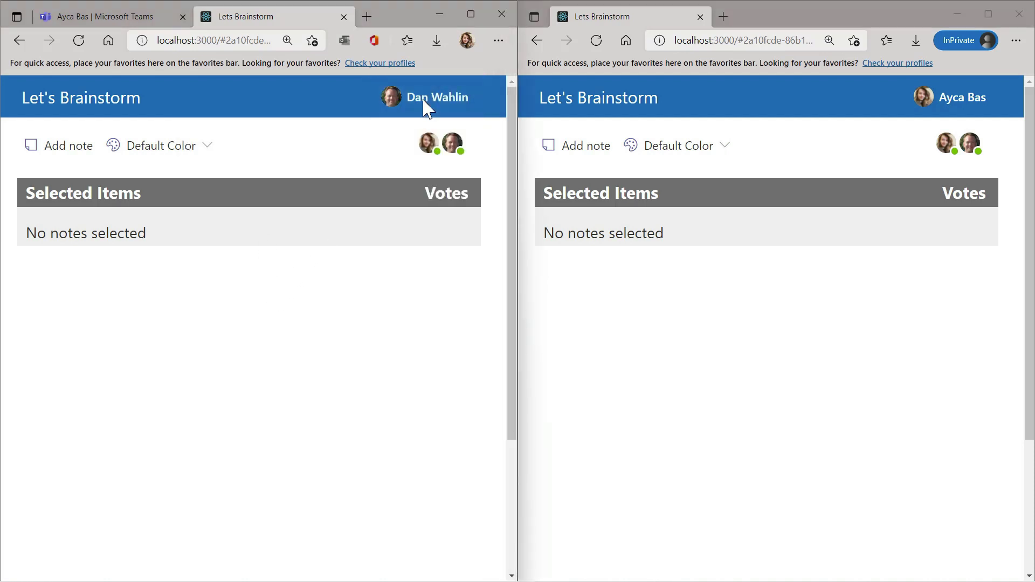
click(983, 106)
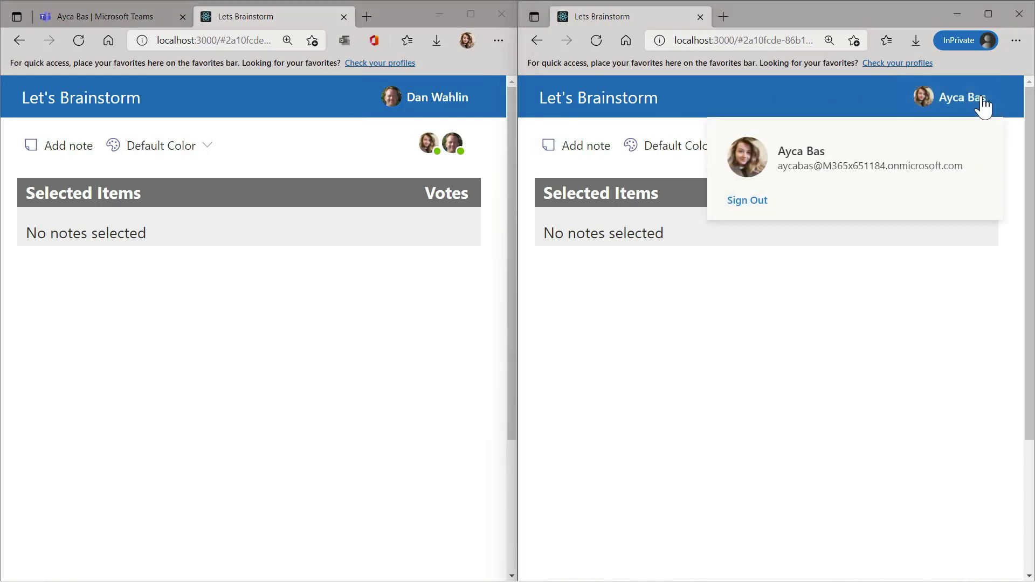
click(982, 99)
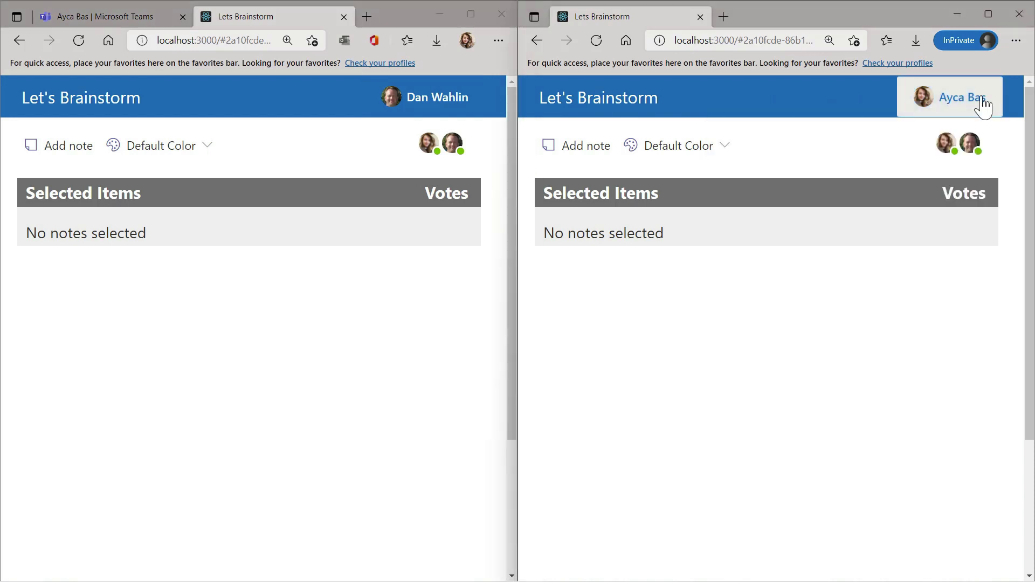
click(284, 351)
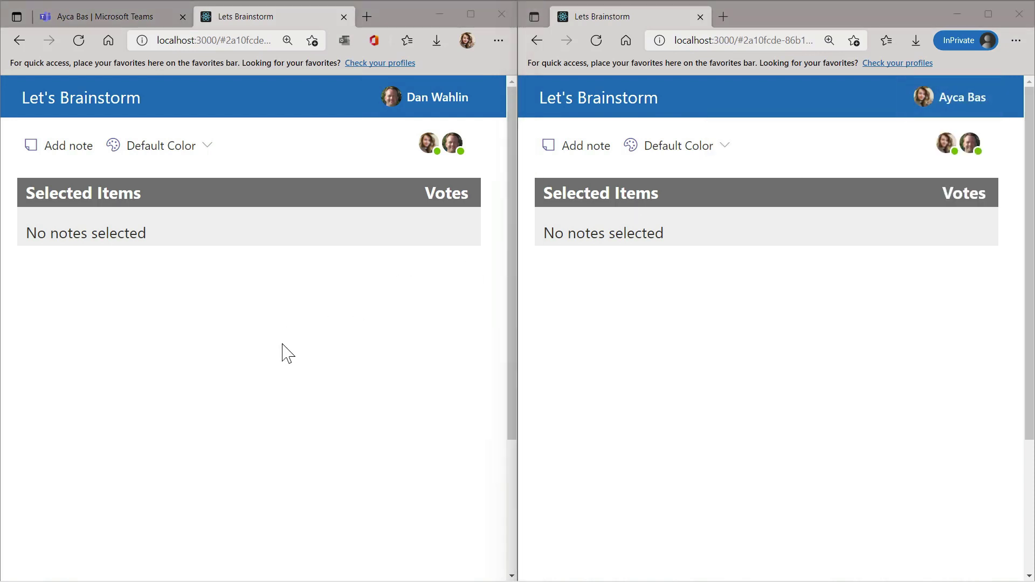
click(185, 144)
click(138, 194)
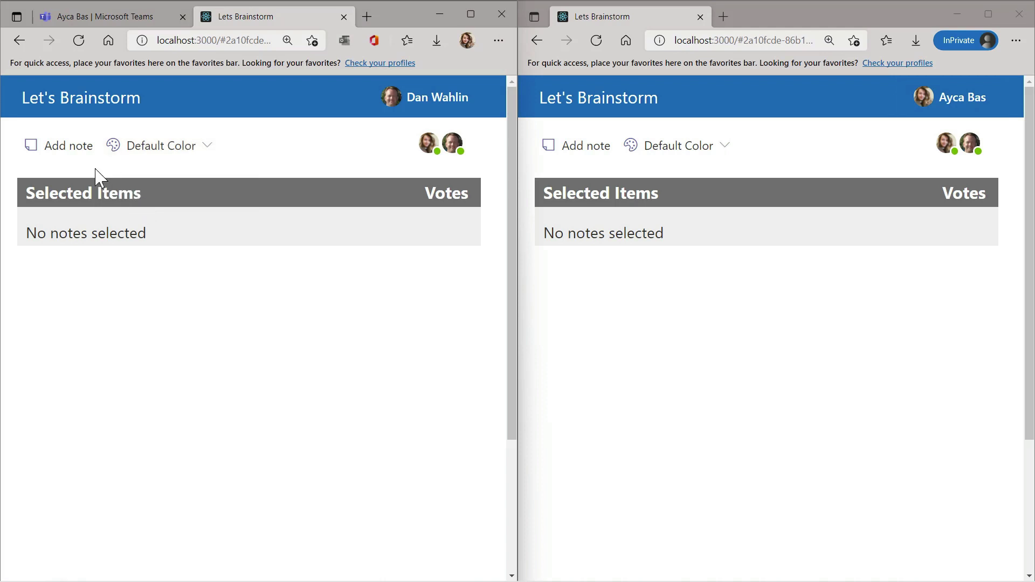
Add a note below Selected Items reading 'blog post series about Graph and Power Platform'
click(69, 146)
drag(117, 388, 83, 284)
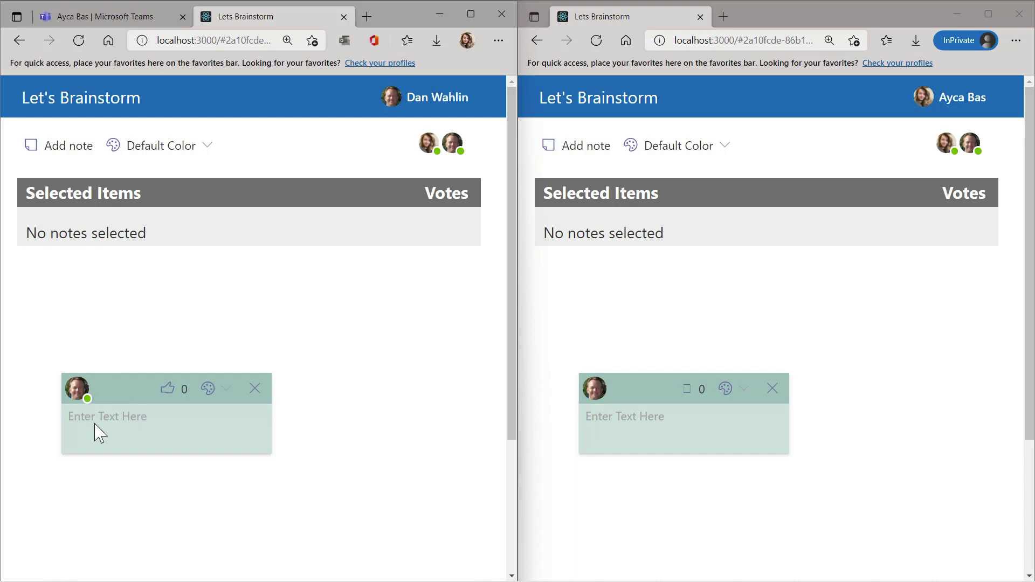
text(blog post series about Grap)
key(BackSpace)
key(BackSpace)
text(aph and Power Platform)
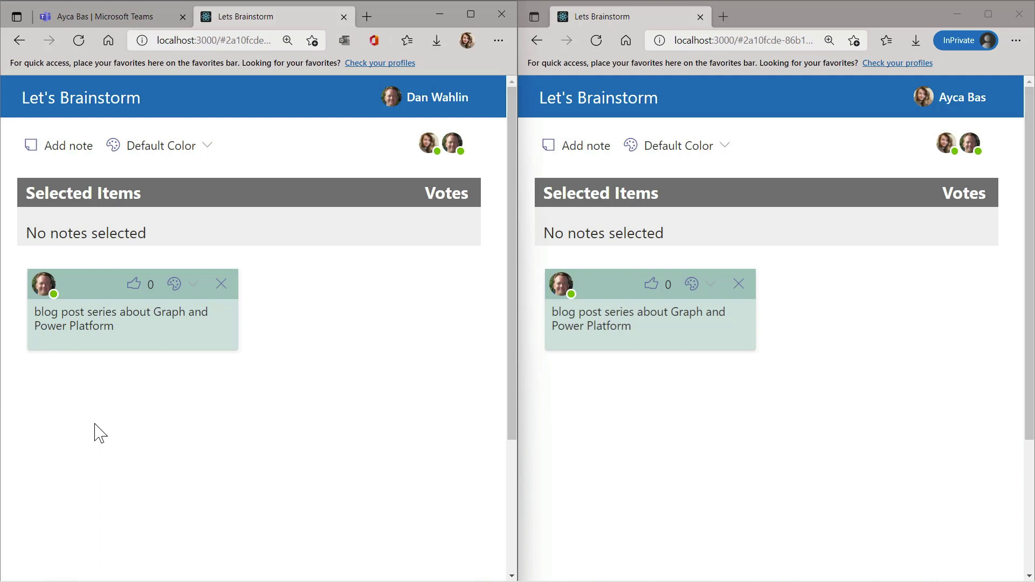
Vote for the blog note and add a pink note reading 'video series around Cognitive Services Scenarios'
click(652, 285)
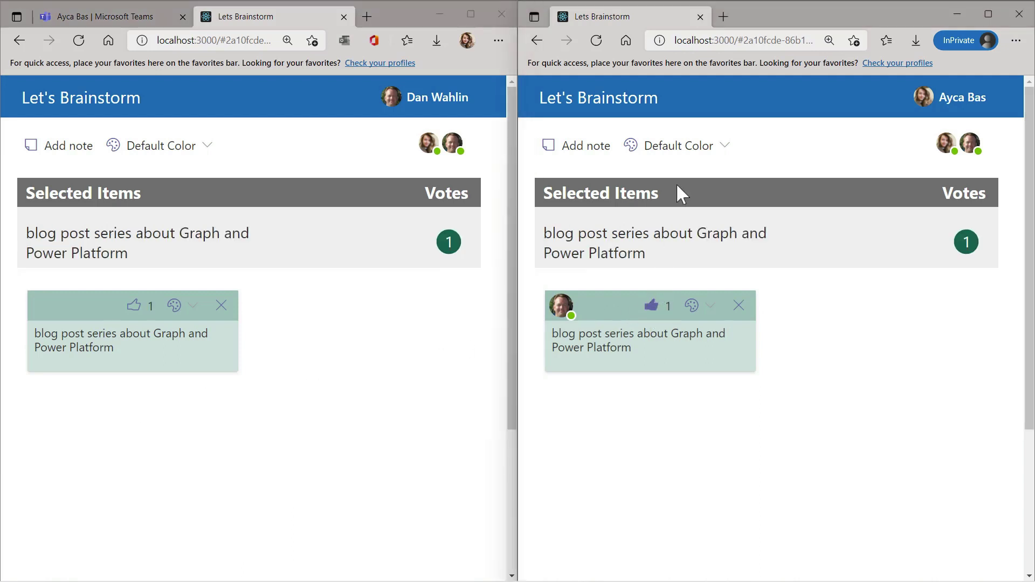
click(686, 157)
click(705, 193)
text(video series around )
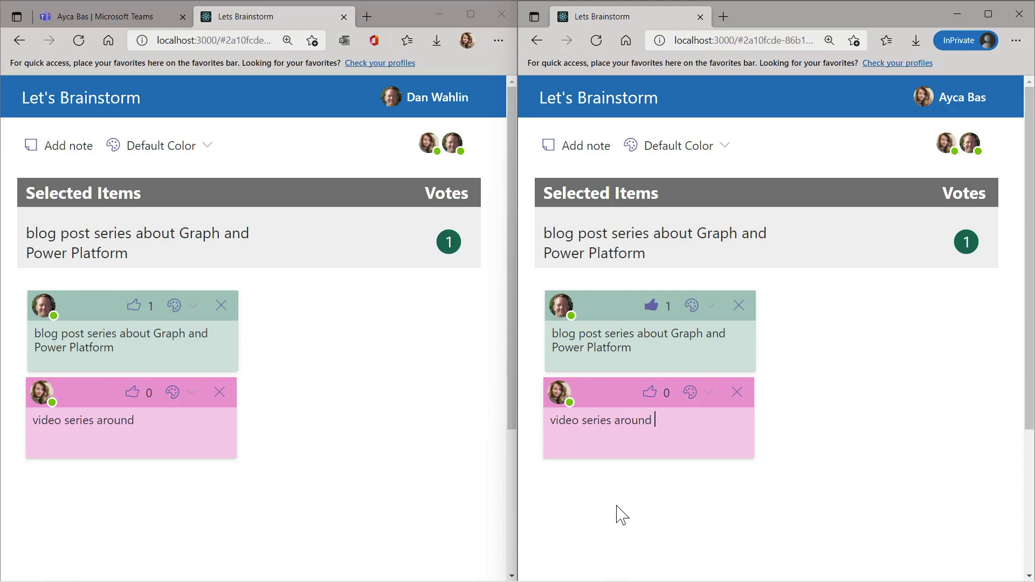
text(Cognitive Services )
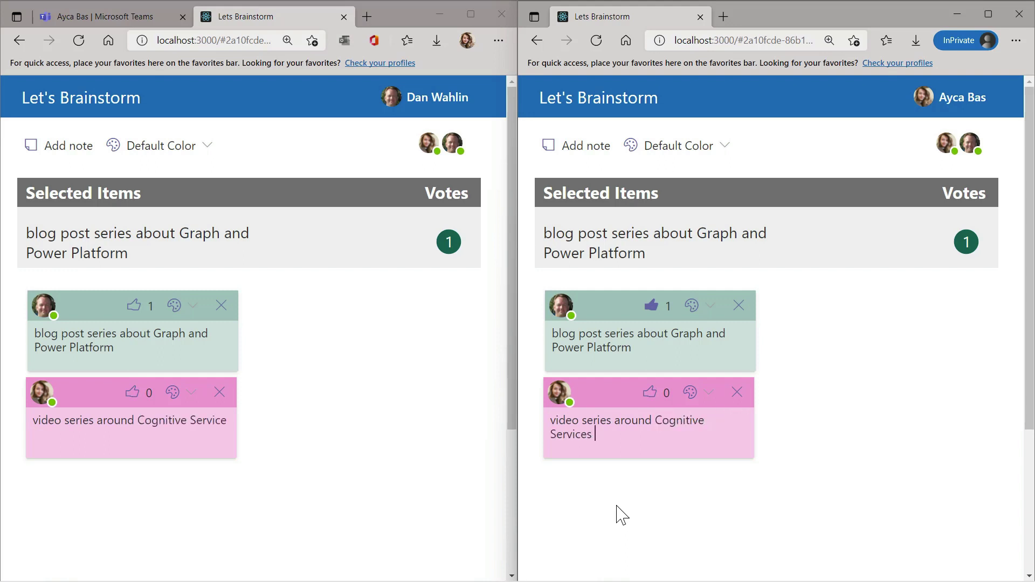
text(Scenarios)
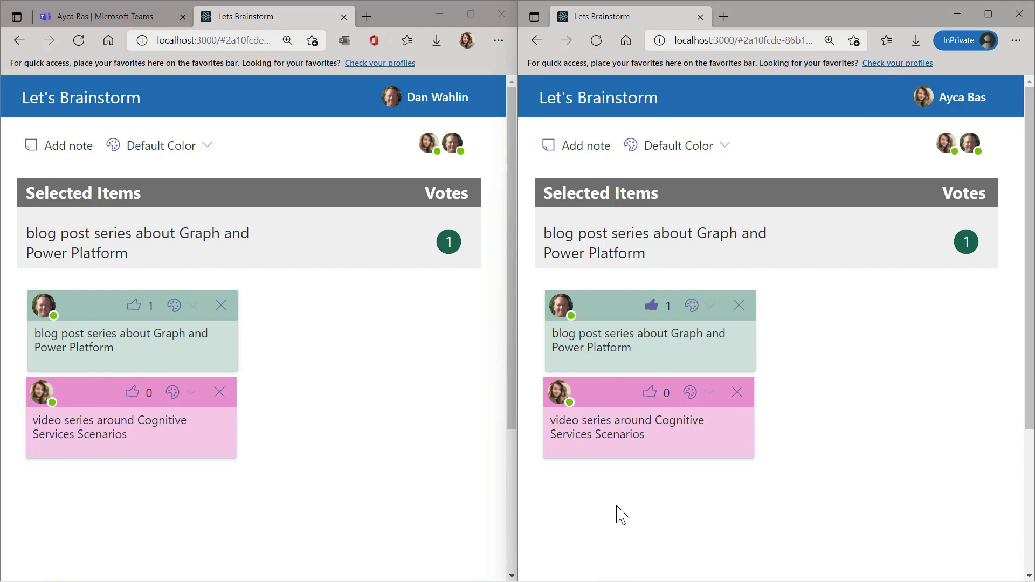
Vote for the video series note from both users, giving it 2 votes
click(651, 392)
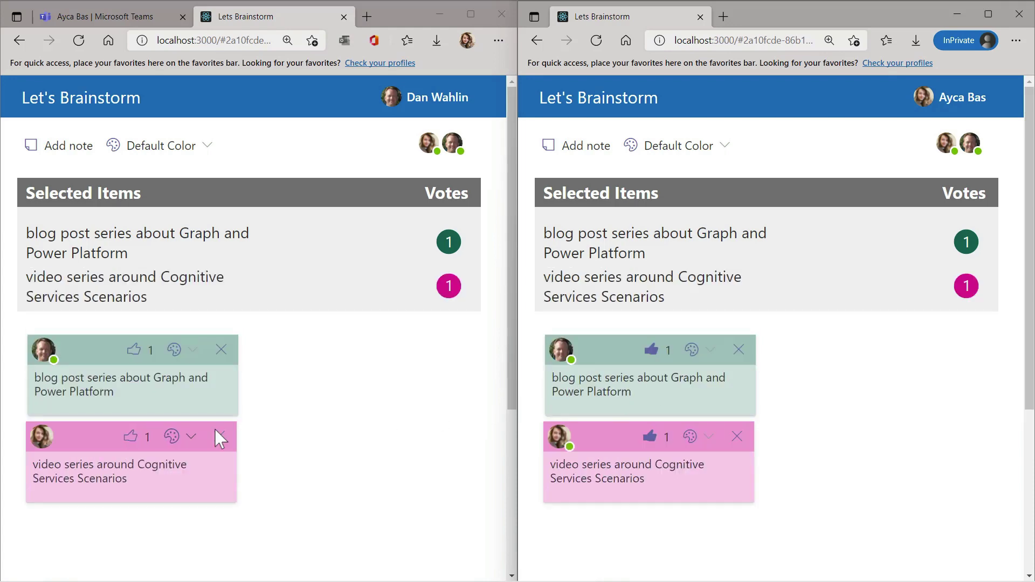
click(125, 440)
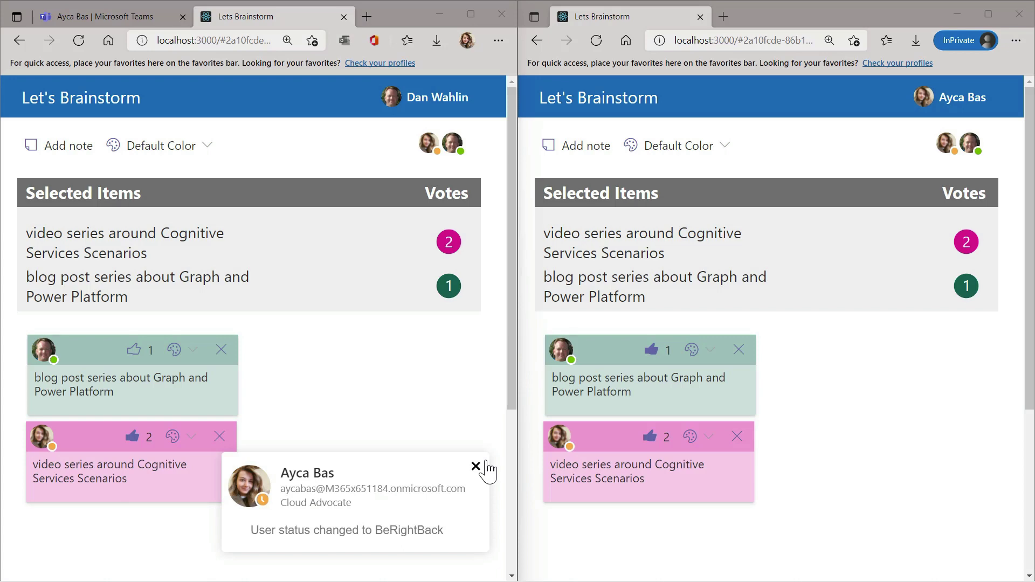
click(476, 467)
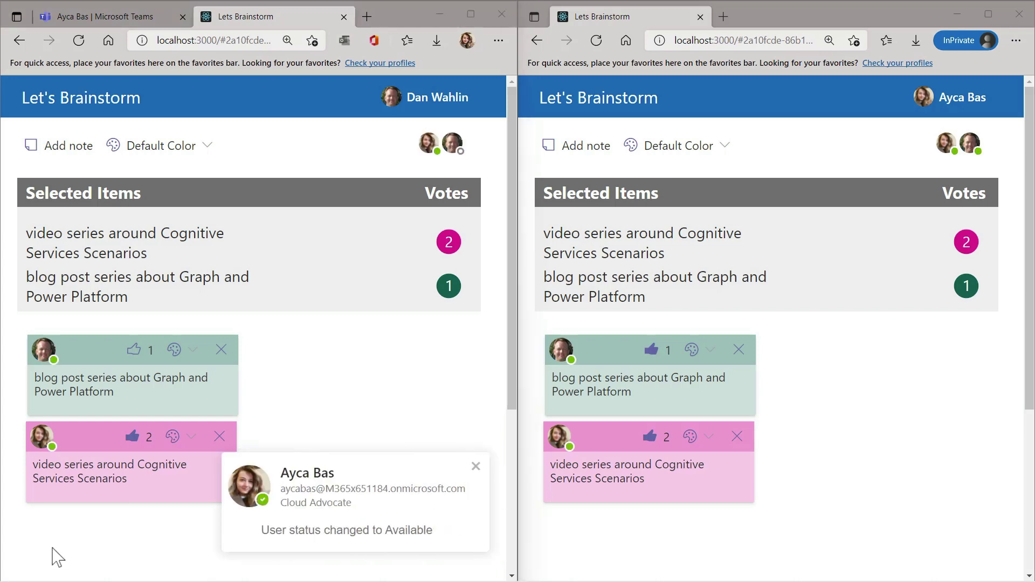
Add a note beside the blog post note reading 'Interviewing student projects'
click(475, 467)
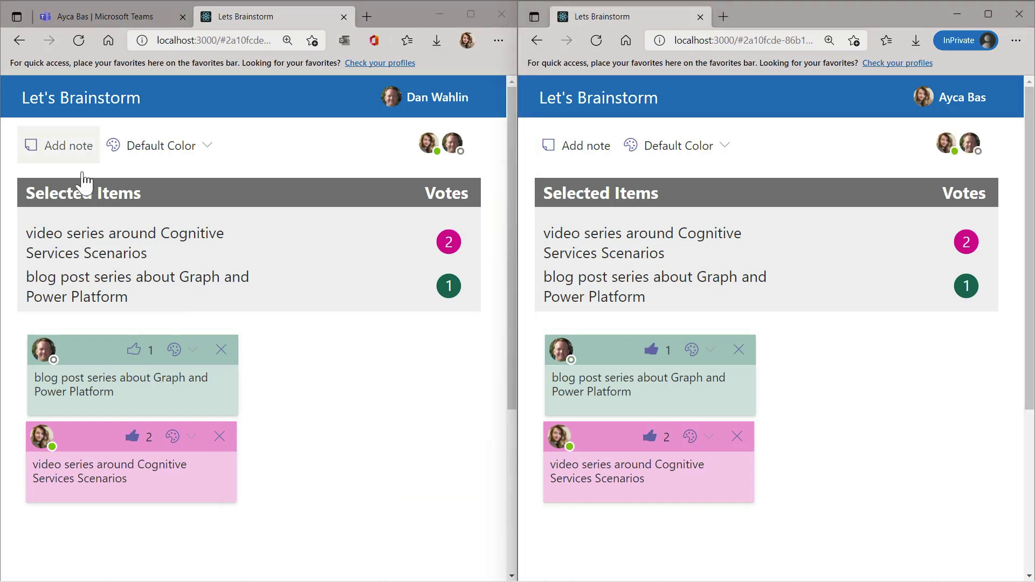
click(69, 153)
drag(157, 443, 288, 350)
click(284, 374)
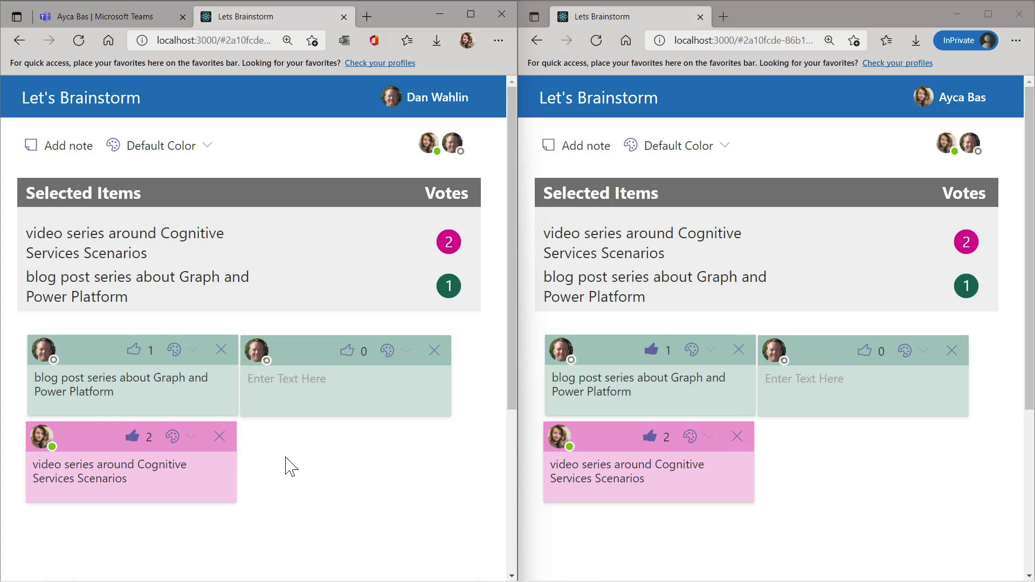
text(Interviewing )
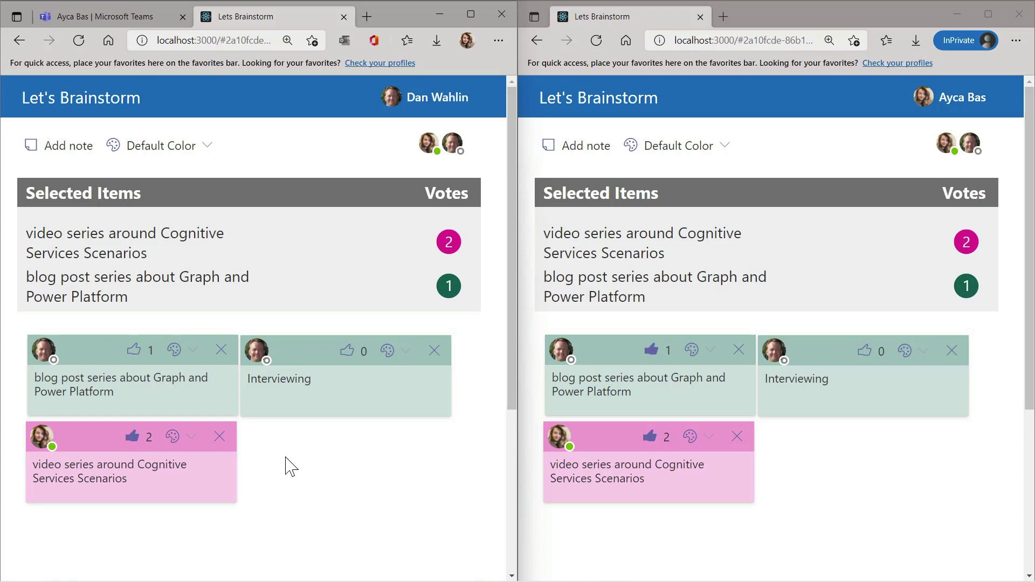
text(student projects)
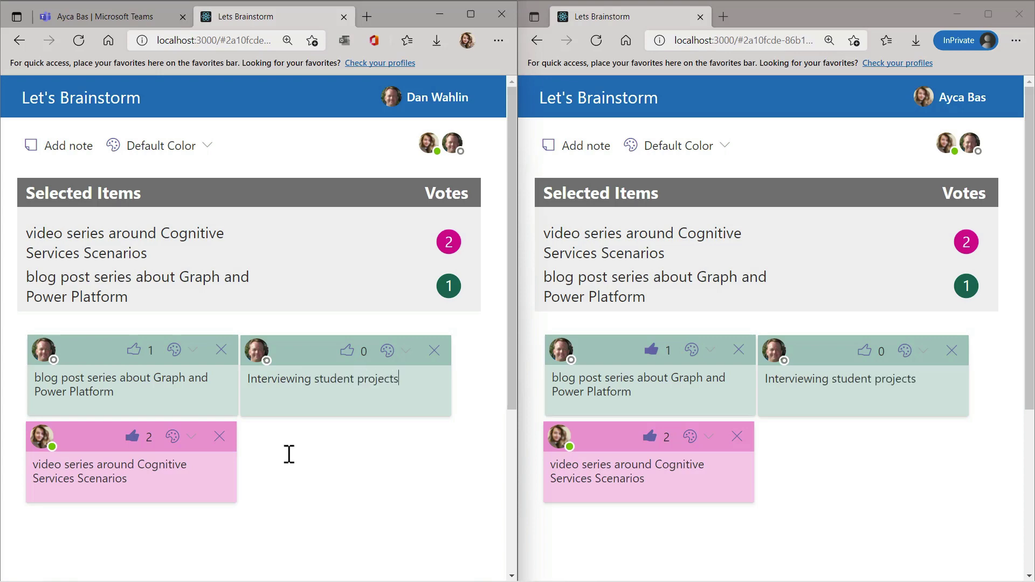
Give 'Interviewing student projects' two votes, then invite the suggested colleague to the board
click(347, 350)
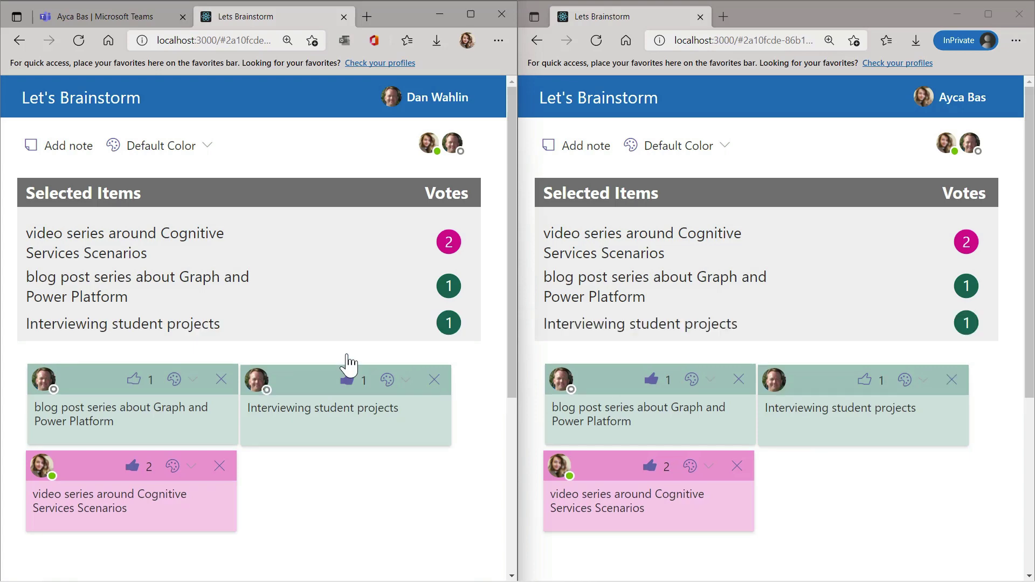
click(863, 381)
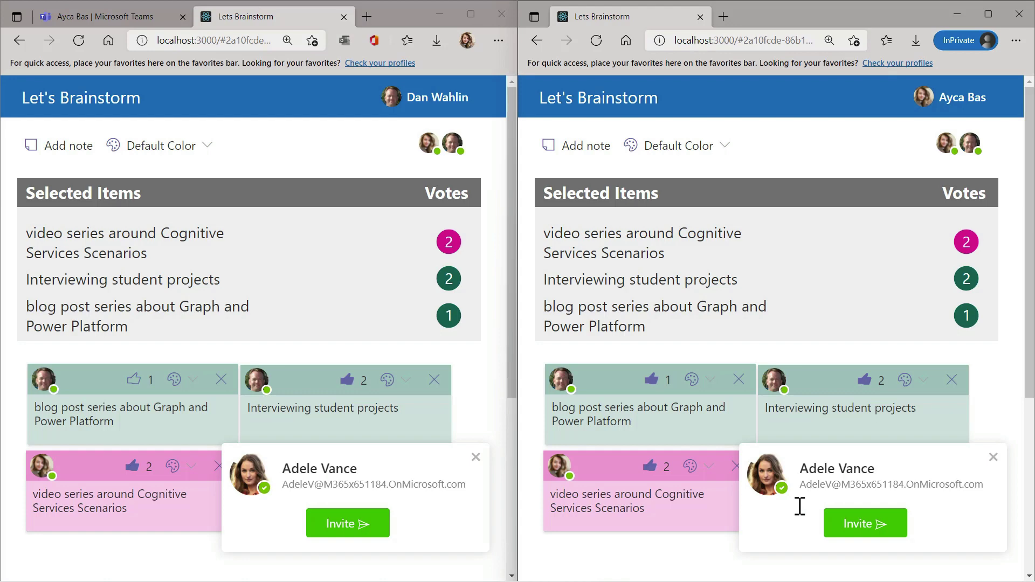
click(846, 534)
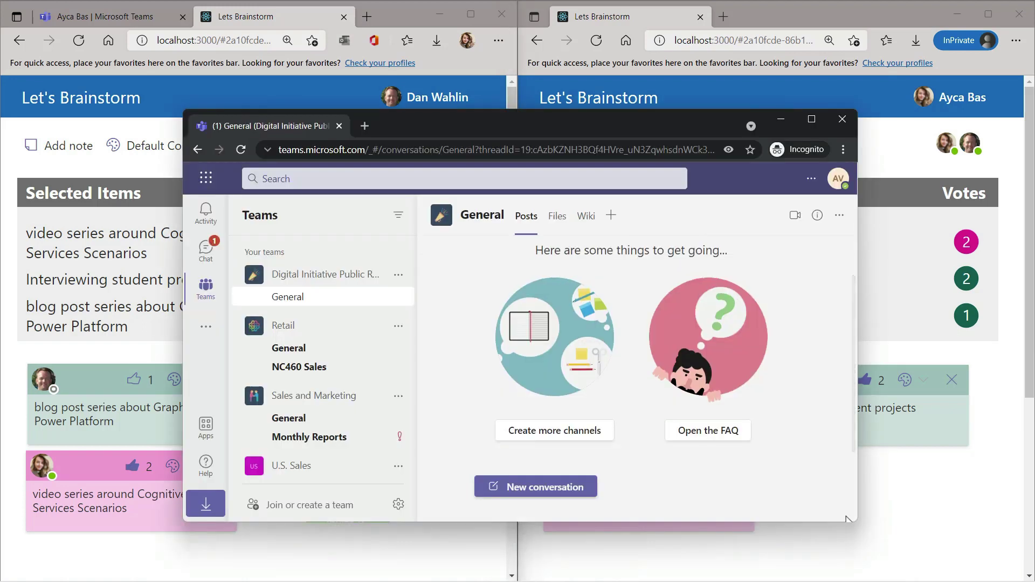
Copy the board's localhost link from the latest Teams chat message and load it in a new tab
click(838, 181)
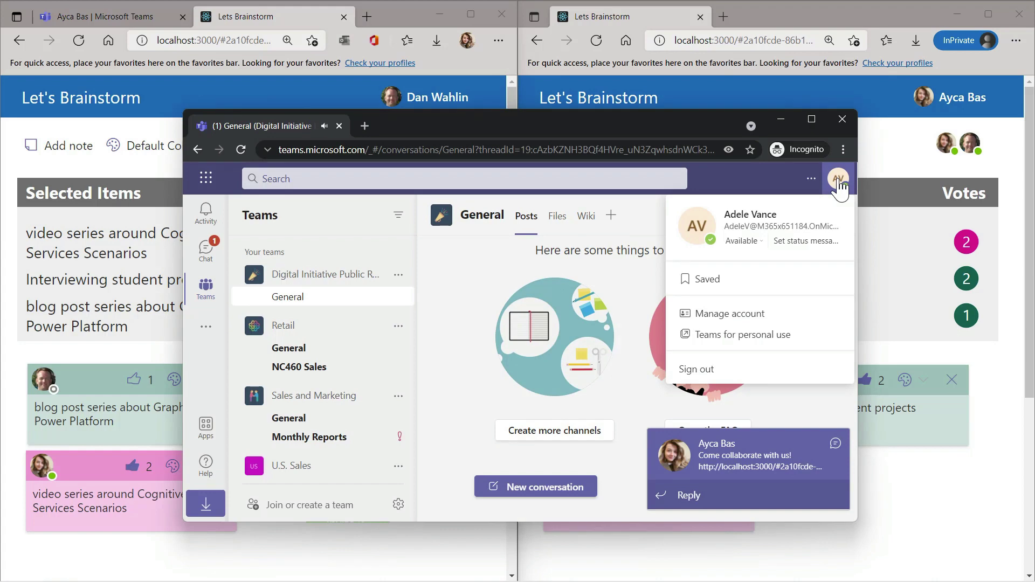
click(747, 469)
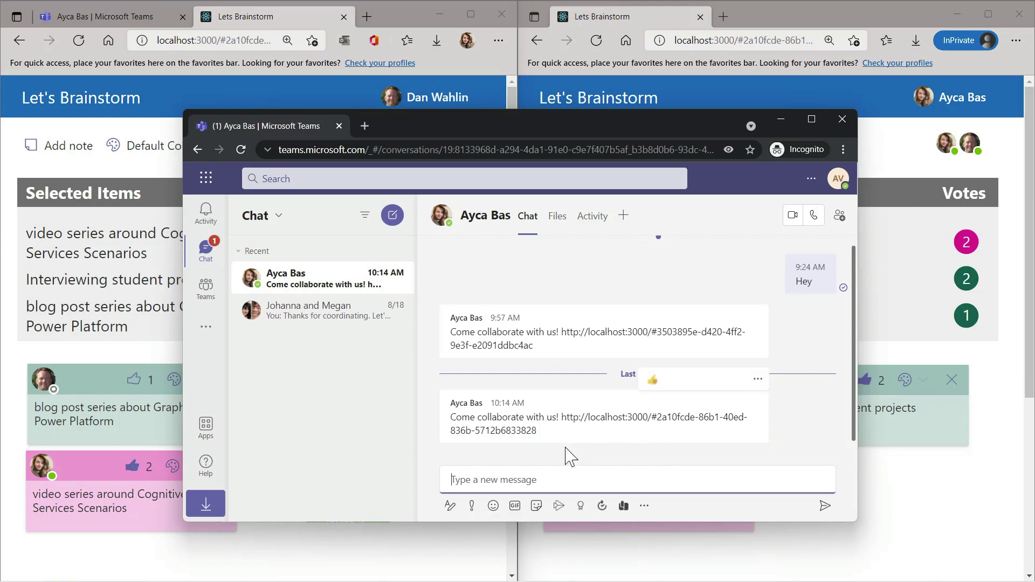
drag(509, 431, 563, 419)
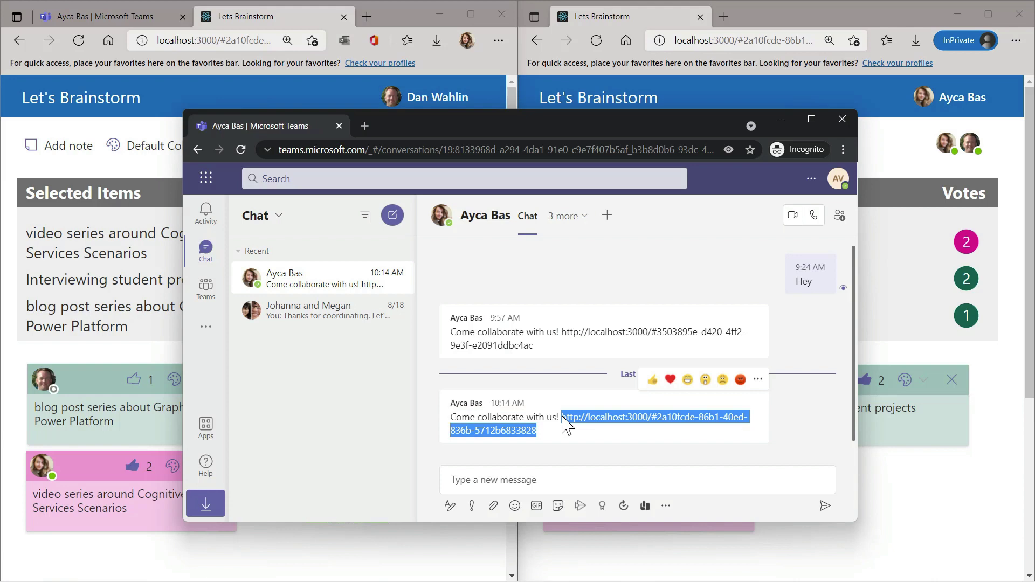
click(364, 125)
key(ctrl+v)
key(Return)
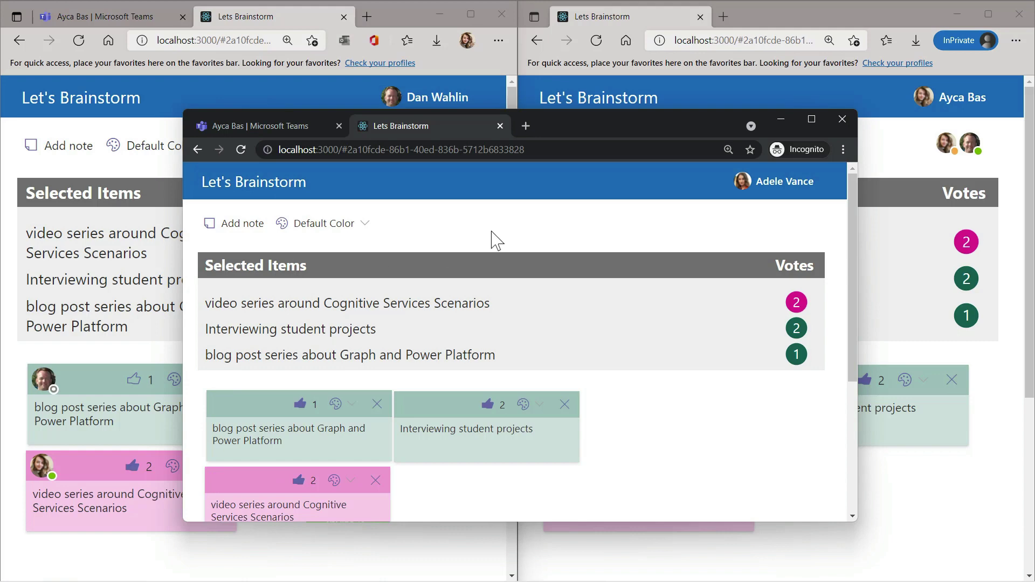
Check the third user's account and colour choices, then add a blank yellow note
click(768, 186)
click(768, 186)
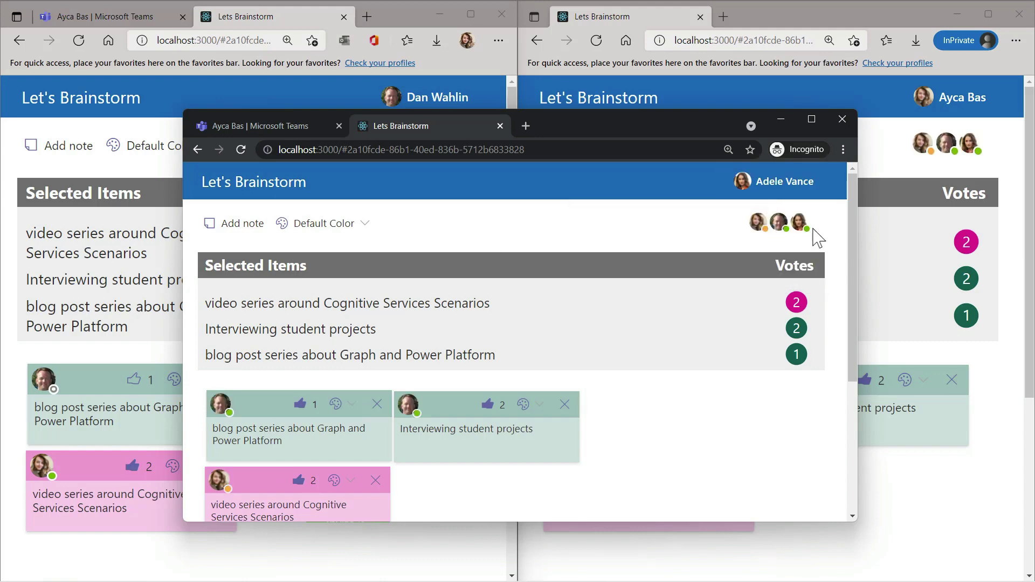
click(351, 233)
click(325, 267)
drag(544, 126, 547, 30)
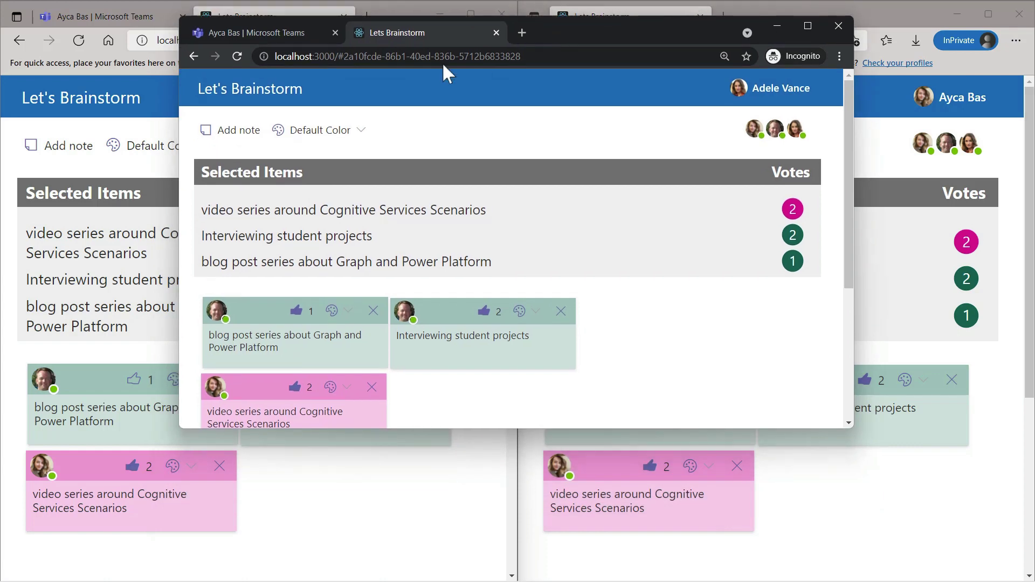
click(237, 135)
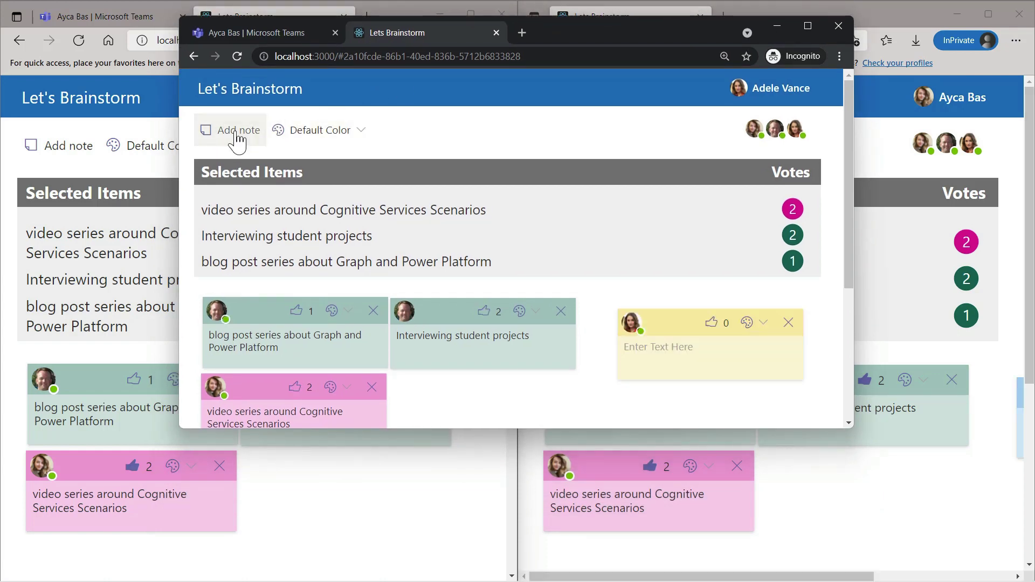
Move the yellow note beside the pink note and write 'scenarios about Microsoft Graph Data Connect and Cognitive Services' in it
drag(664, 326, 444, 388)
scroll(451, 293, down, 3)
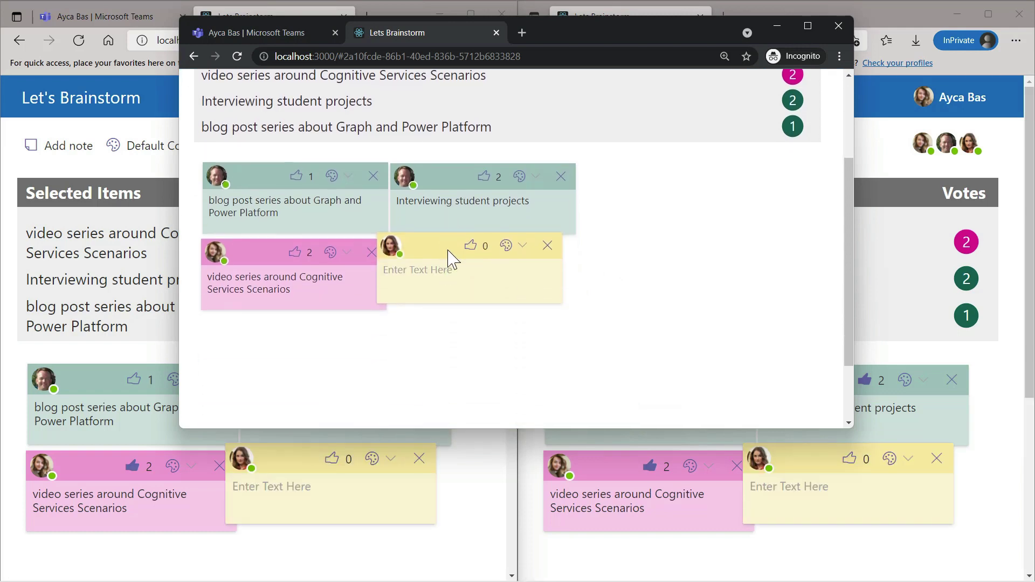
click(446, 287)
text(scenarios about Microsoft Graph Data)
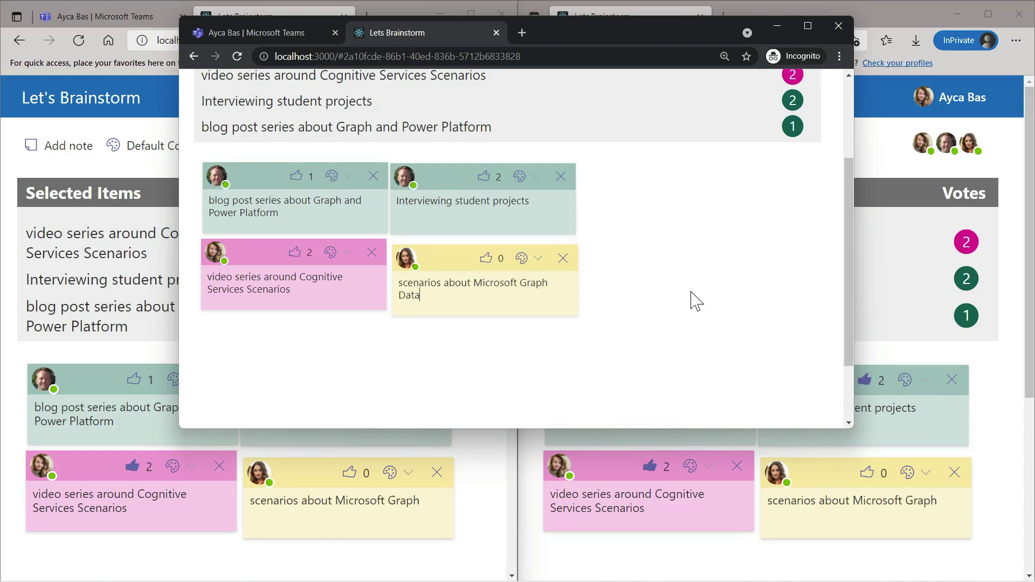
text( Connect)
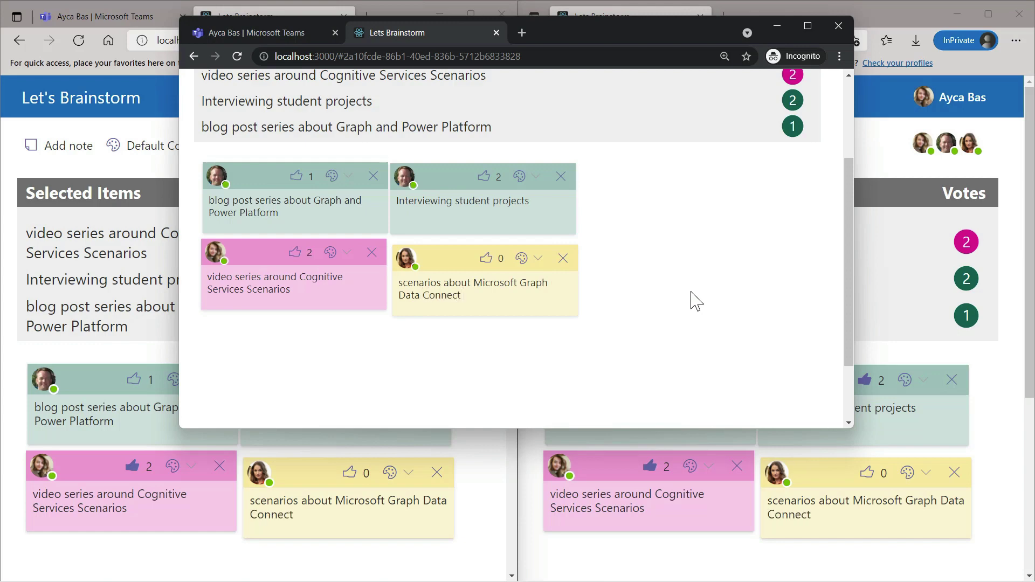
text( and Cognitive Services)
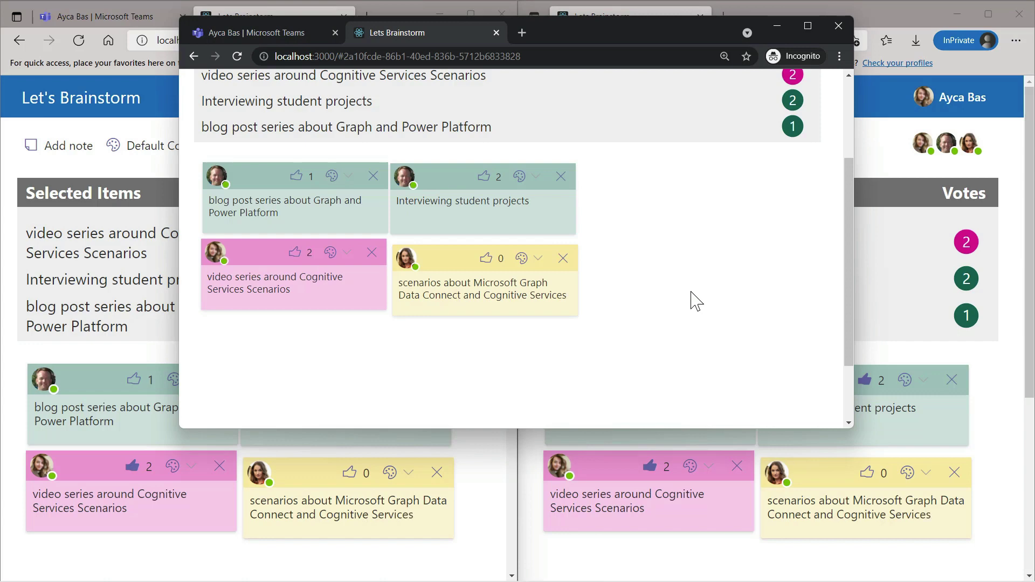
Vote for the video series, Interviewing student projects and Graph Data Connect notes
click(292, 252)
click(482, 177)
click(486, 258)
From the other users' boards, add their votes to the yellow Graph Data Connect note
click(478, 492)
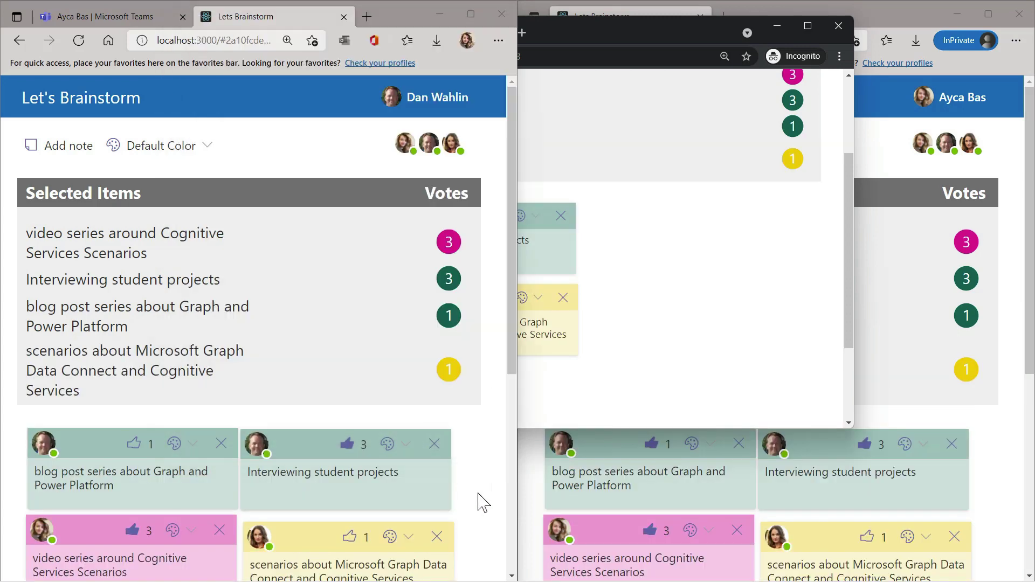
click(535, 486)
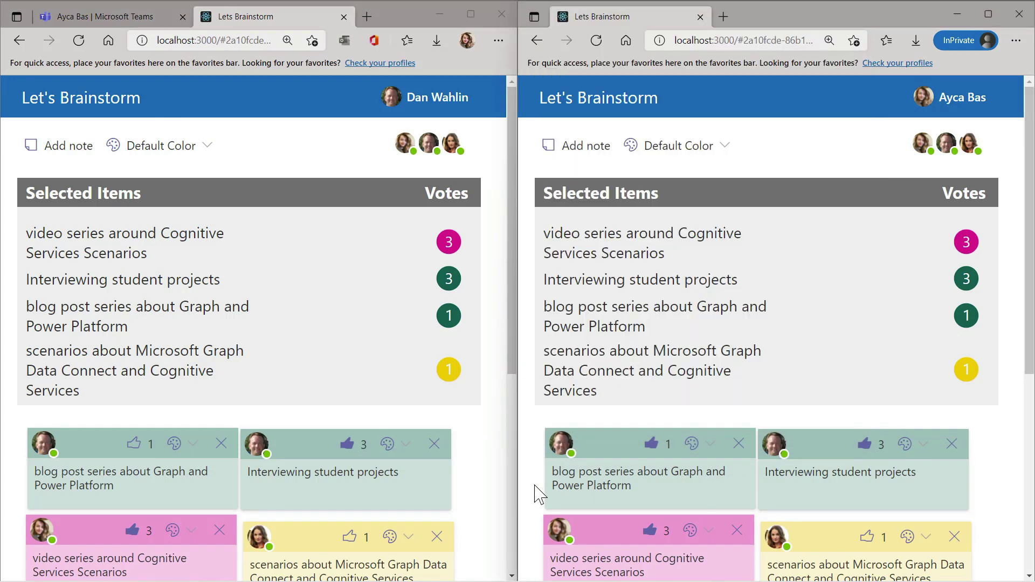
scroll(393, 415, down, 3)
click(348, 389)
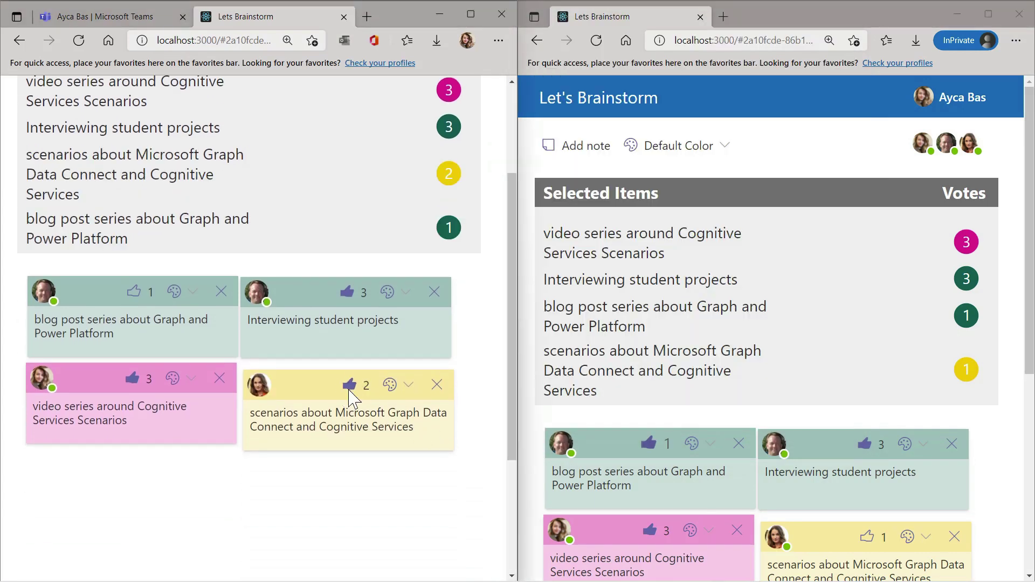
scroll(529, 423, down, 2)
click(864, 463)
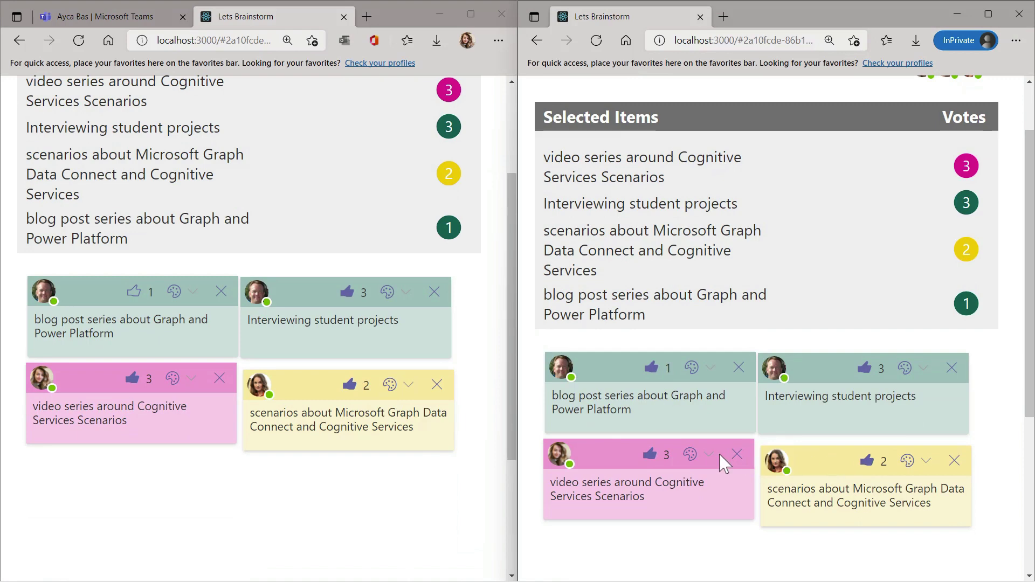
scroll(450, 441, up, 2)
scroll(458, 464, up, 2)
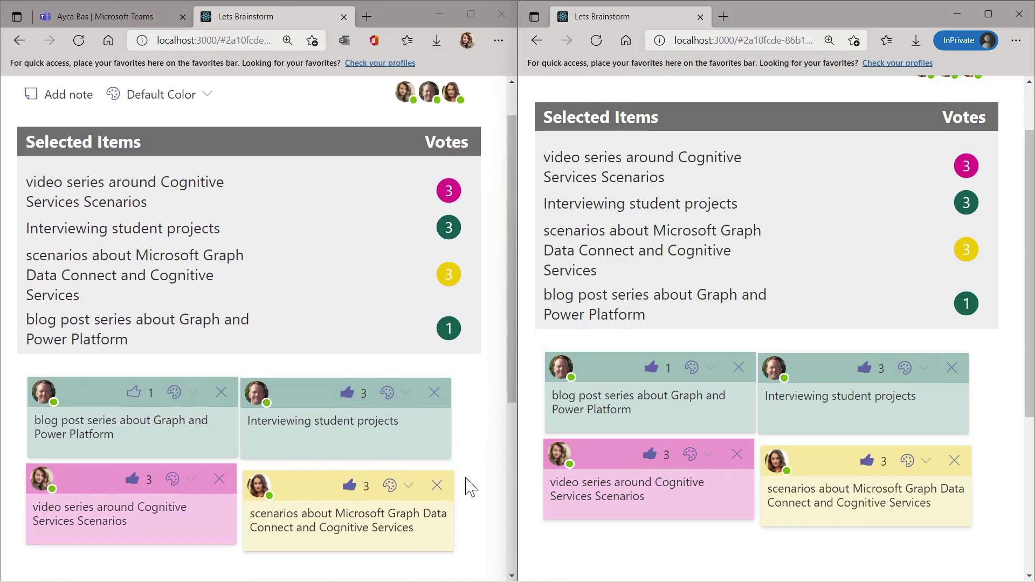
scroll(680, 516, up, 2)
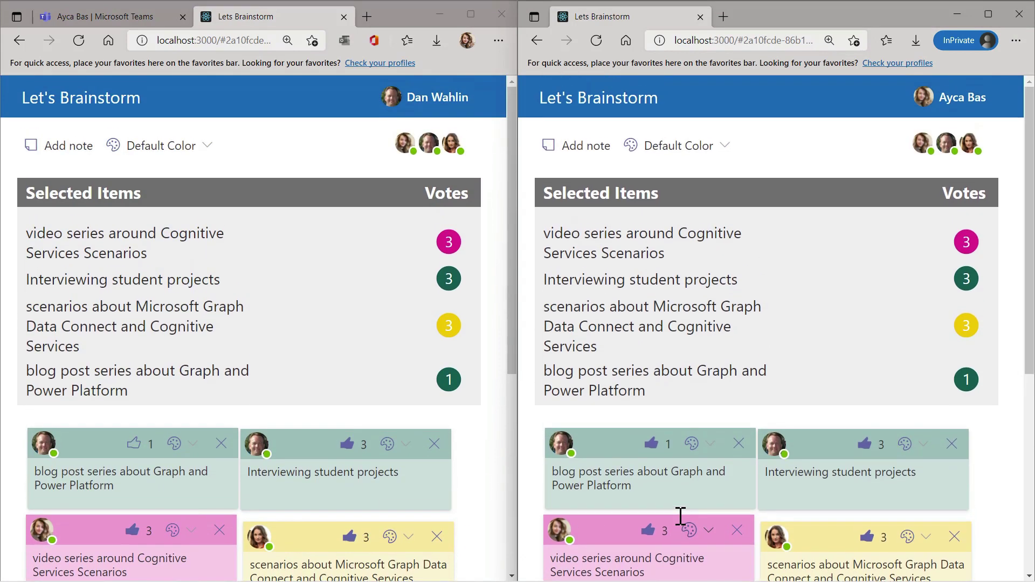